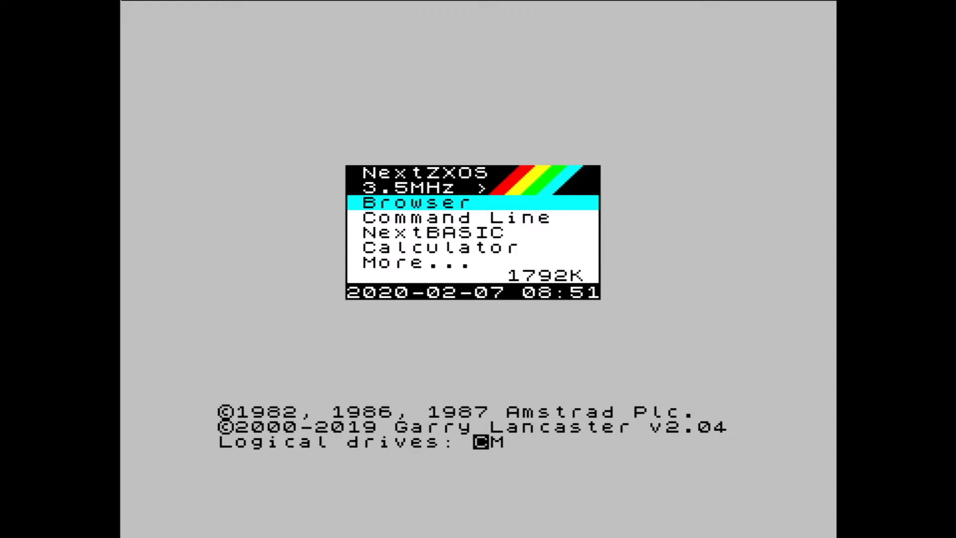
# - Open the command line and run .time to check the current clock time
pyautogui.press('Down')
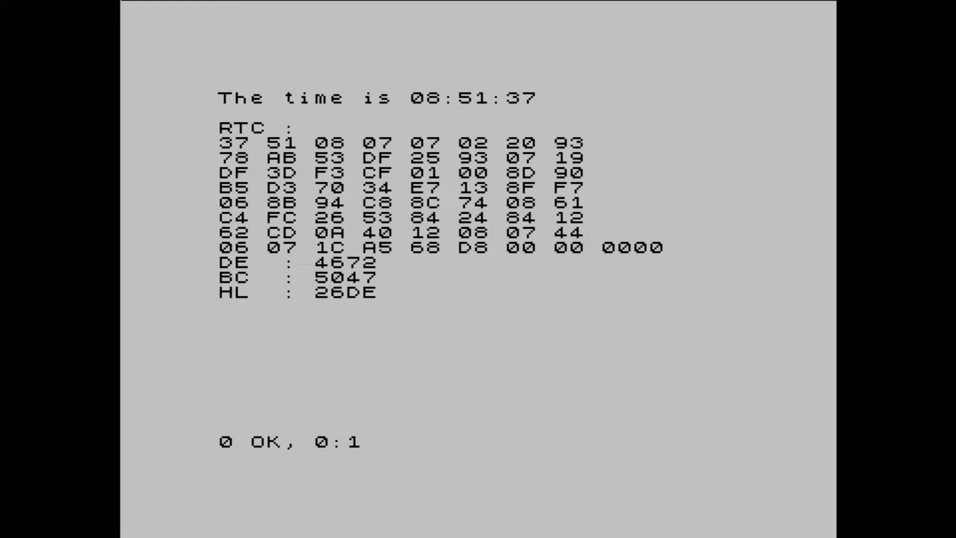
pyautogui.write('.t')
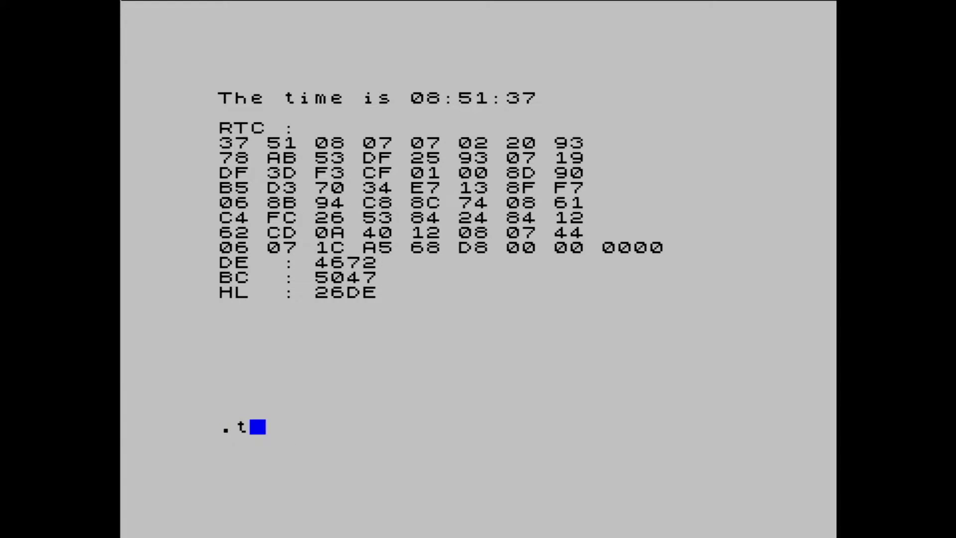
pyautogui.write('ime')
pyautogui.press('Return')
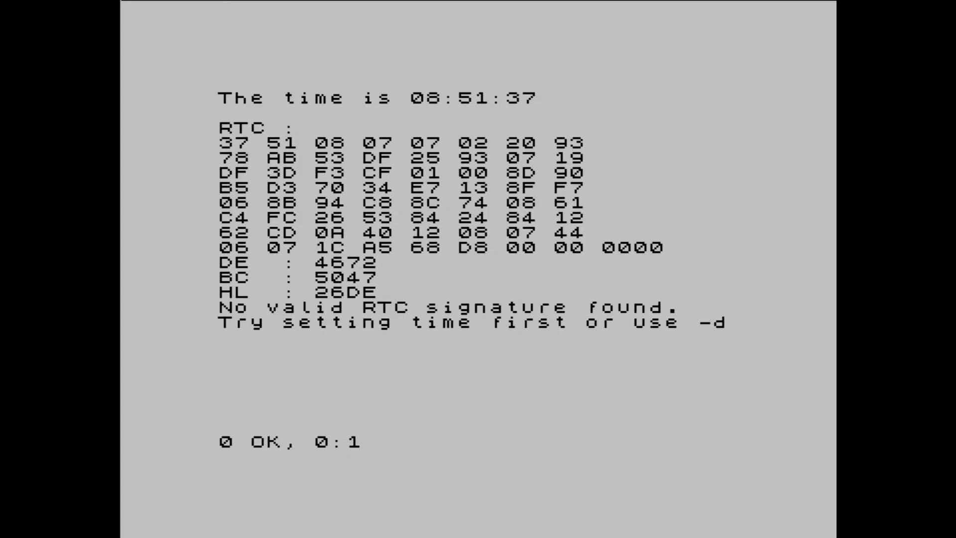
# - Set the system clock to 08:52:00 with the .time command
pyautogui.write('.')
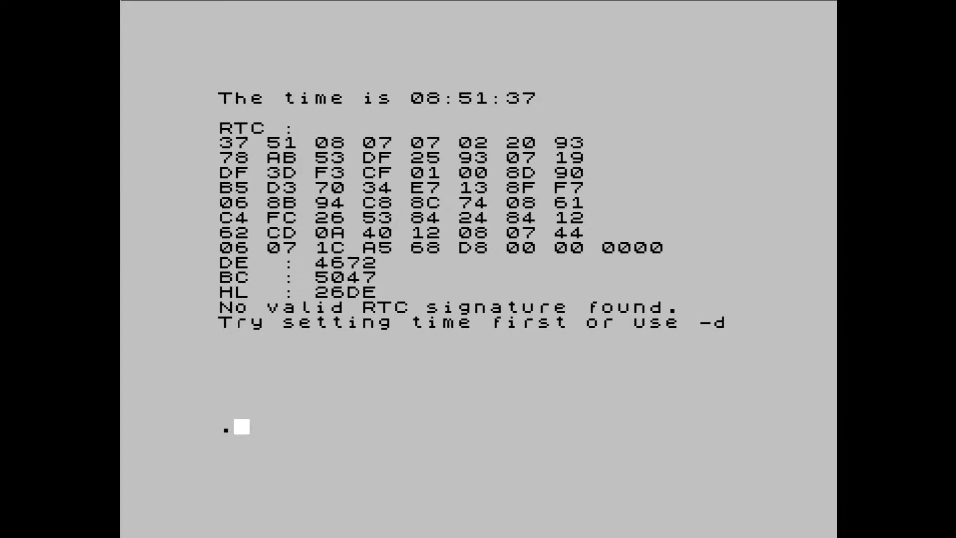
pyautogui.write('ti')
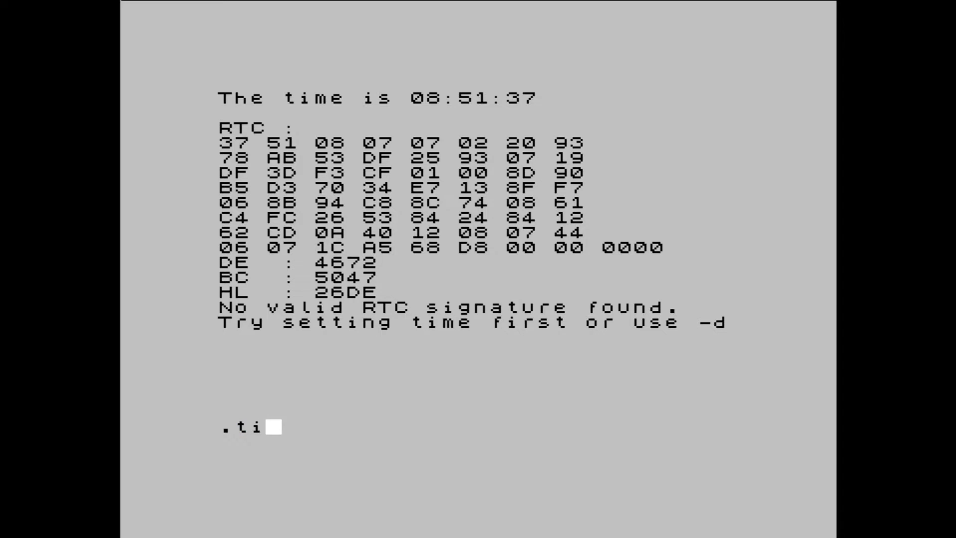
pyautogui.write('me "')
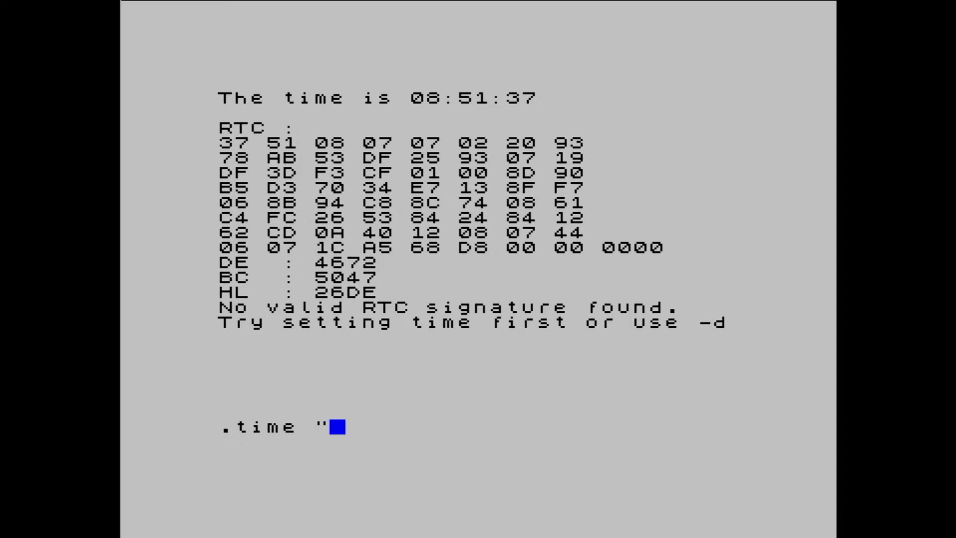
pyautogui.write('08')
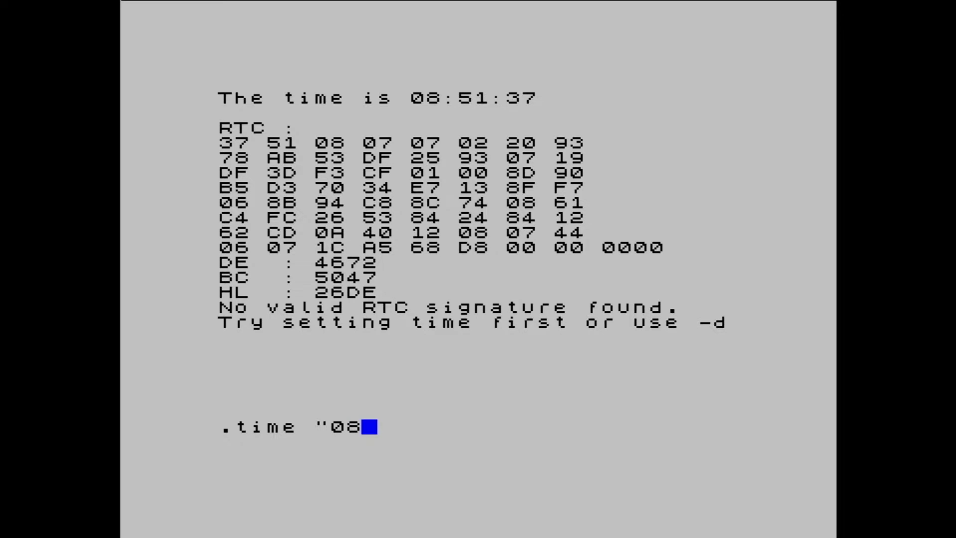
pyautogui.write(':52')
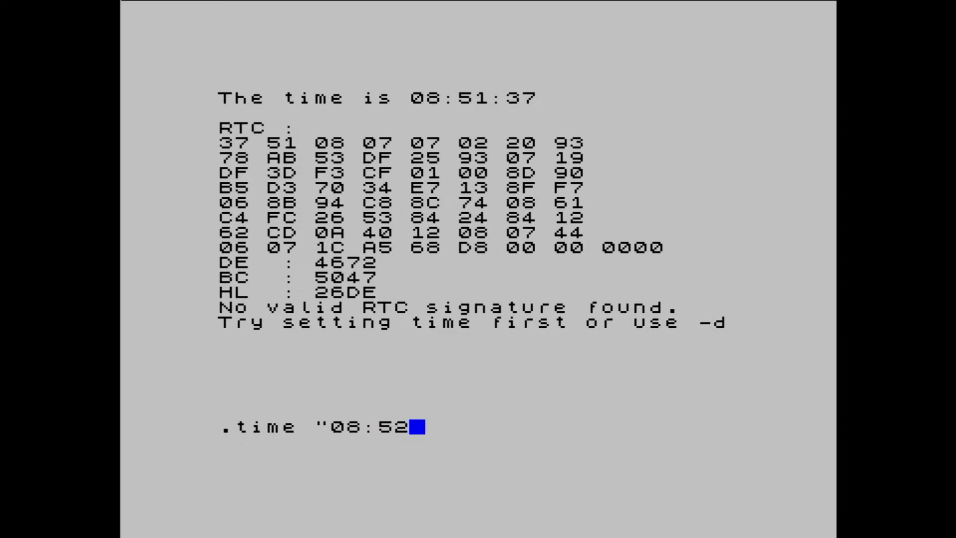
pyautogui.write(':00')
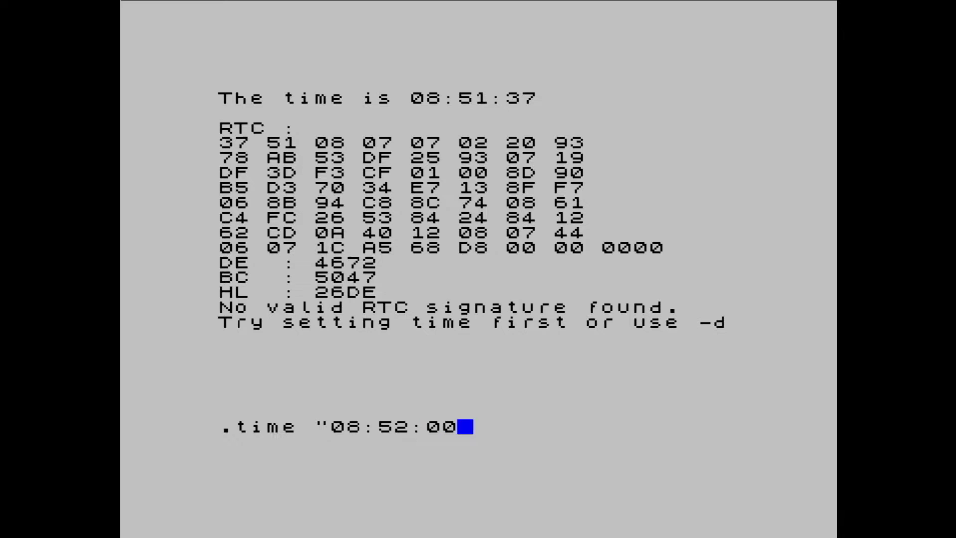
pyautogui.write('"')
pyautogui.press('Return')
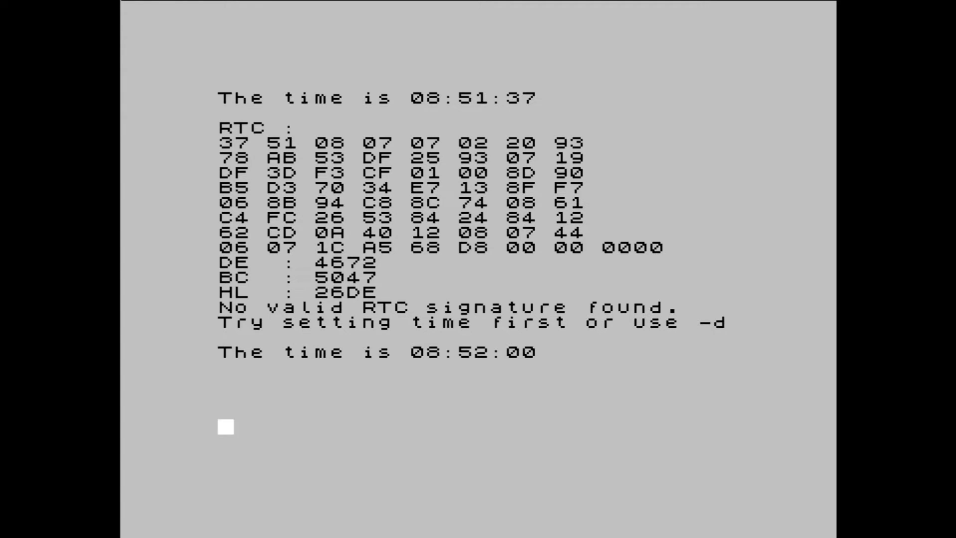
# - Set the system date to 07/02/2020 with the .date command
pyautogui.write('.da')
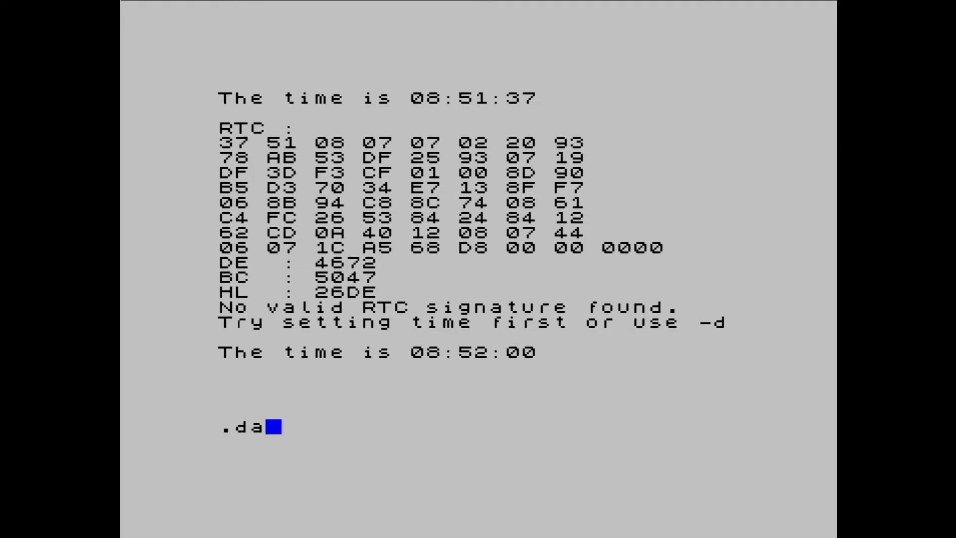
pyautogui.write('te "')
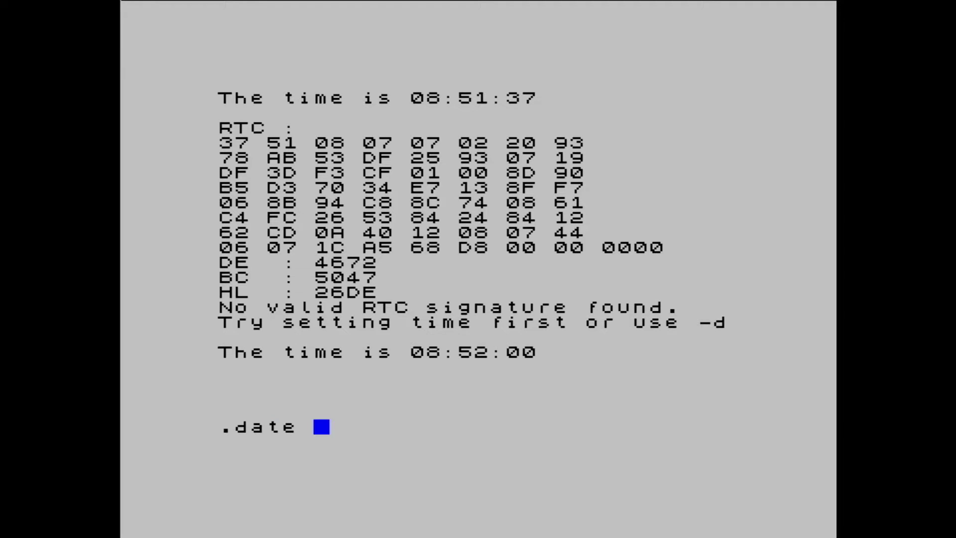
pyautogui.write('07')
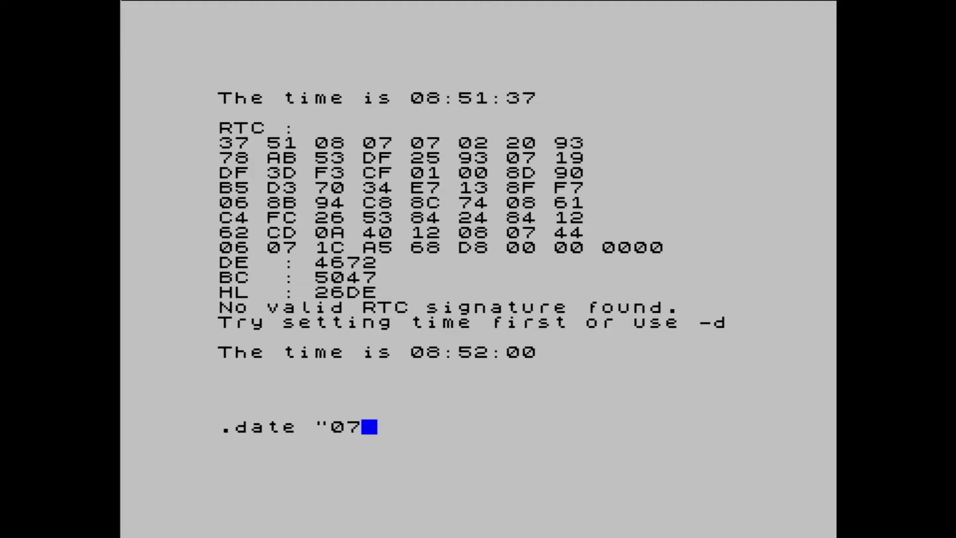
pyautogui.write('/02')
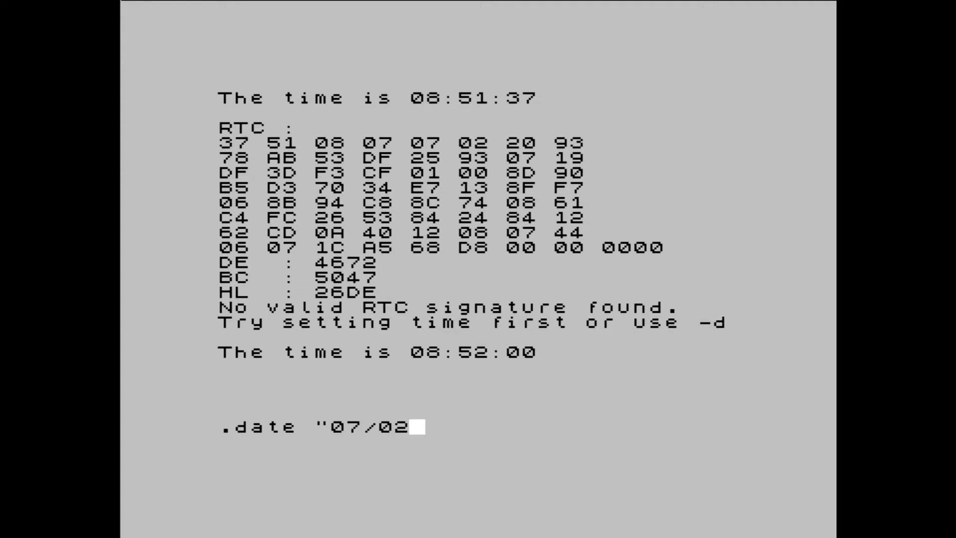
pyautogui.write('/')
pyautogui.write('20')
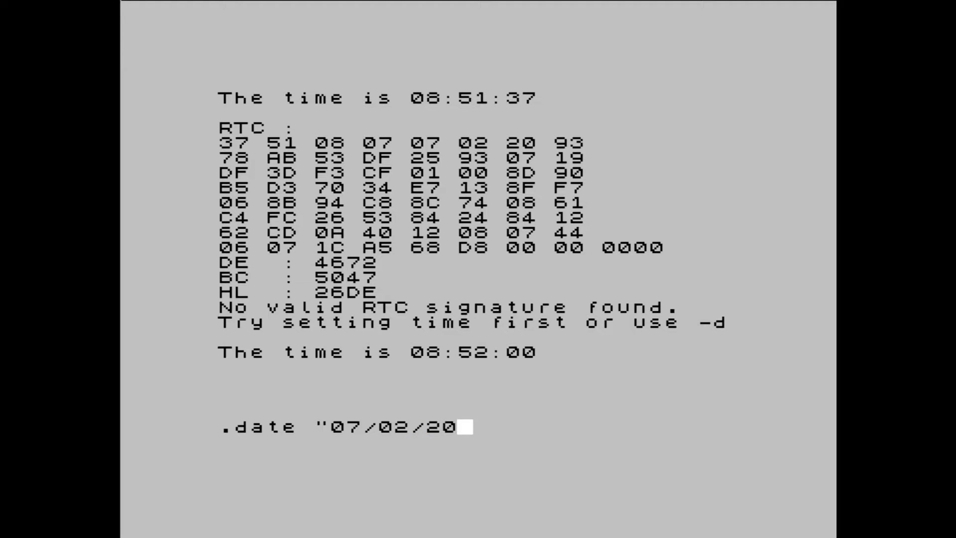
pyautogui.write('20"')
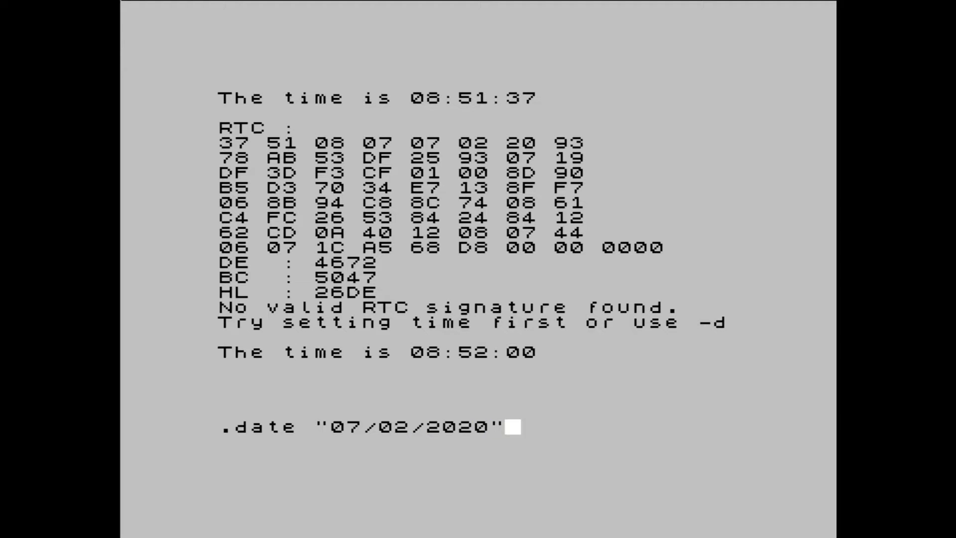
pyautogui.press('Return')
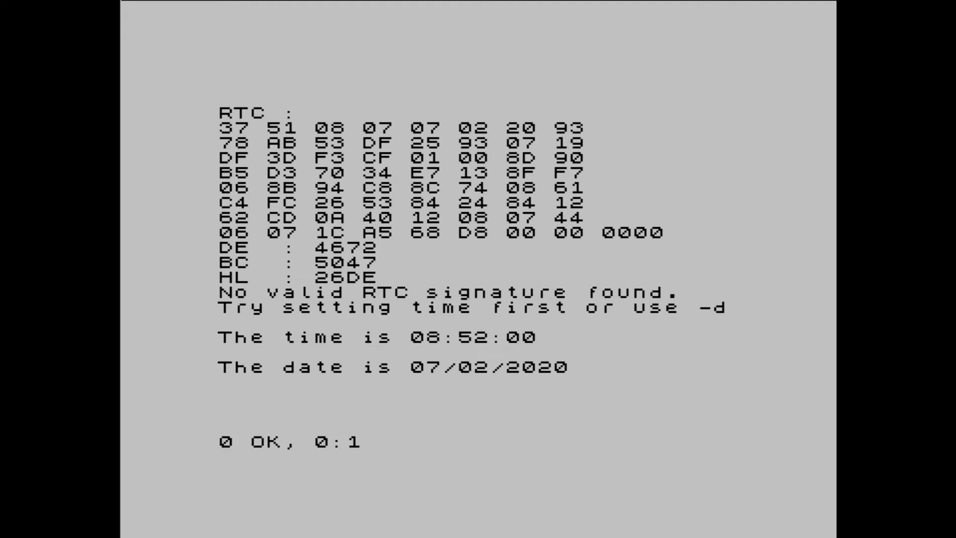
# - Run .date and .time without arguments to check the stored date and time
pyautogui.write('.d')
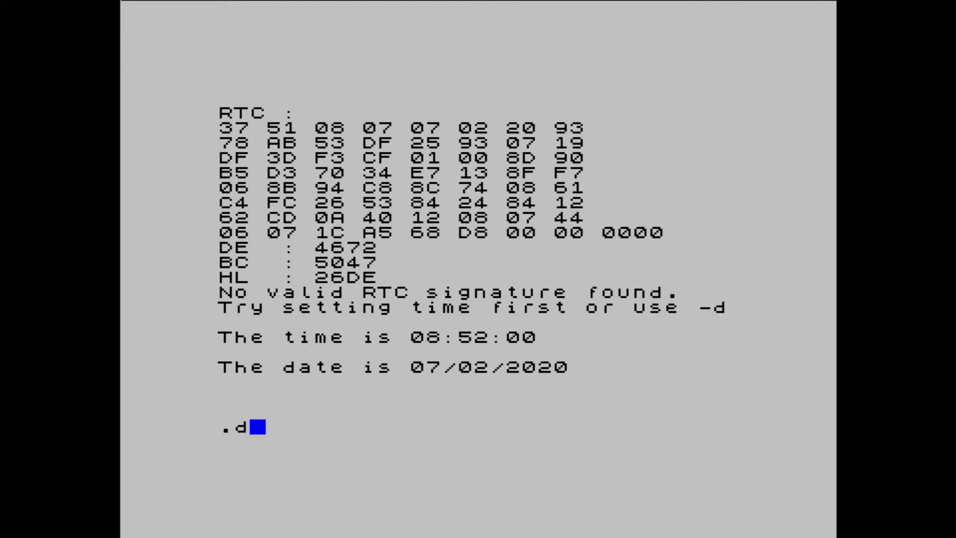
pyautogui.write('ate')
pyautogui.press('Return')
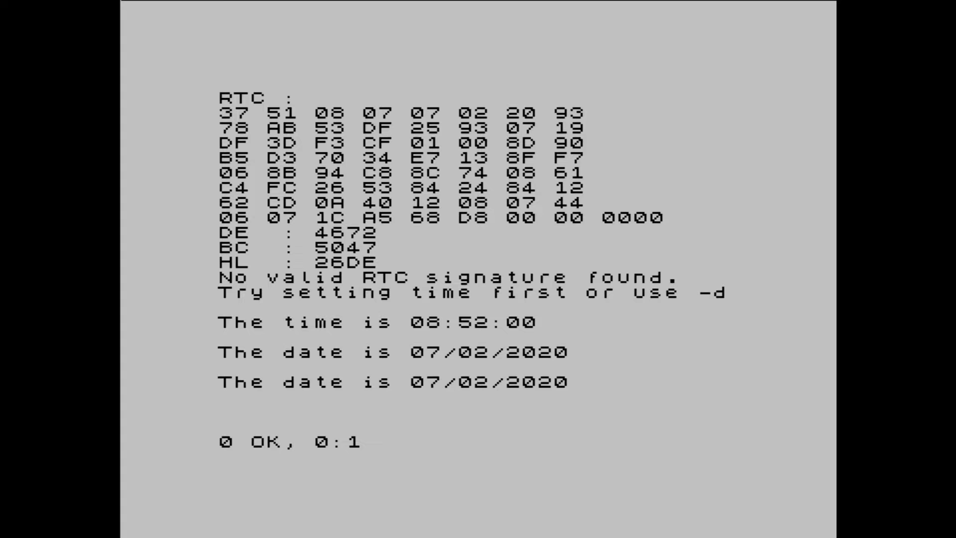
pyautogui.write('.ti')
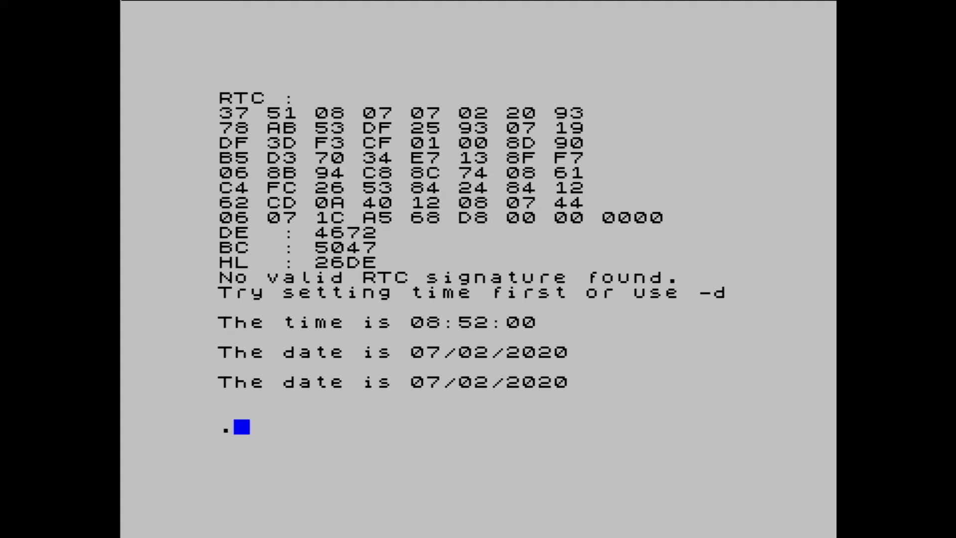
pyautogui.write('me')
pyautogui.press('Return')
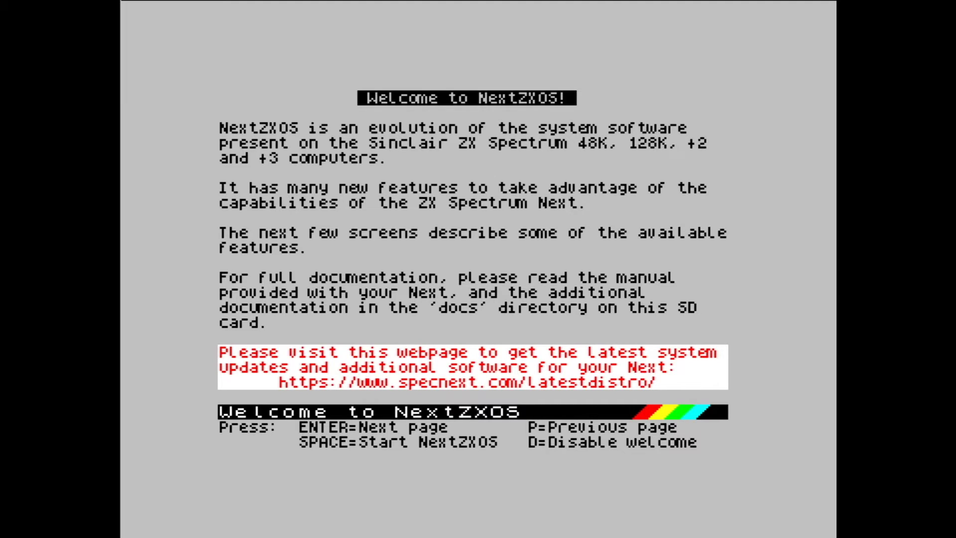
# - Start NextZXOS from the welcome page and read through the NXTP help text to its end
pyautogui.press('space')
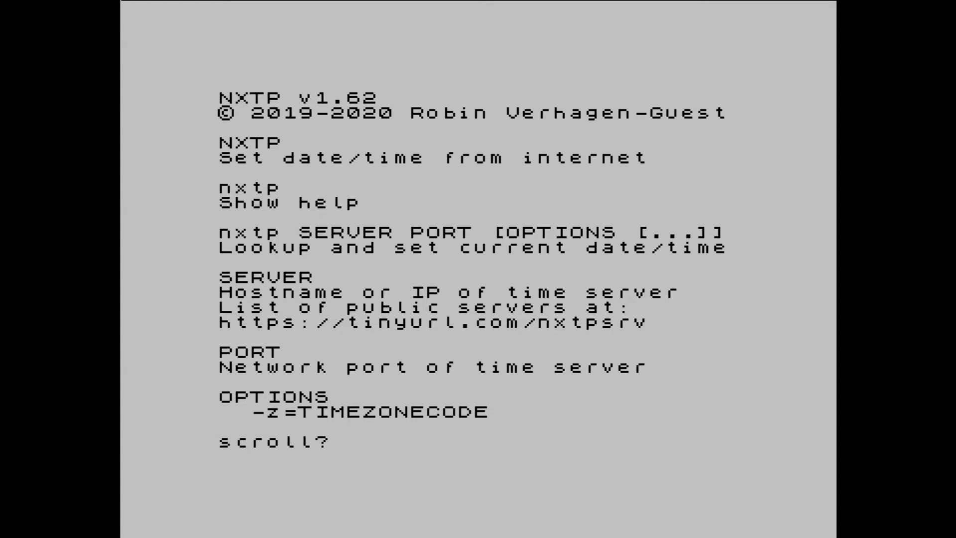
pyautogui.press('Return')
pyautogui.press('Return')
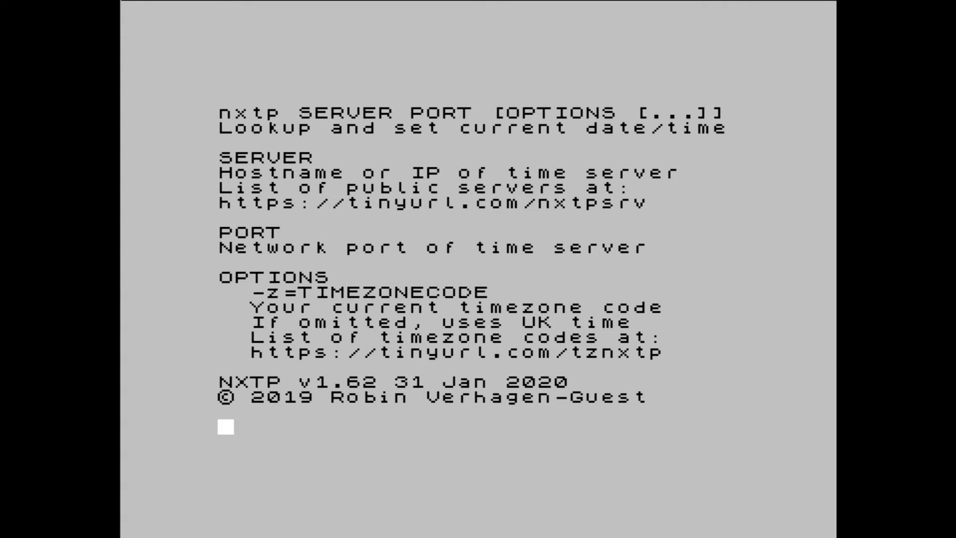
# - Run .nxtp against server time.nxtel.org on port 12300 with option -z=GMT to set the date and time from the internet
pyautogui.write('.nx')
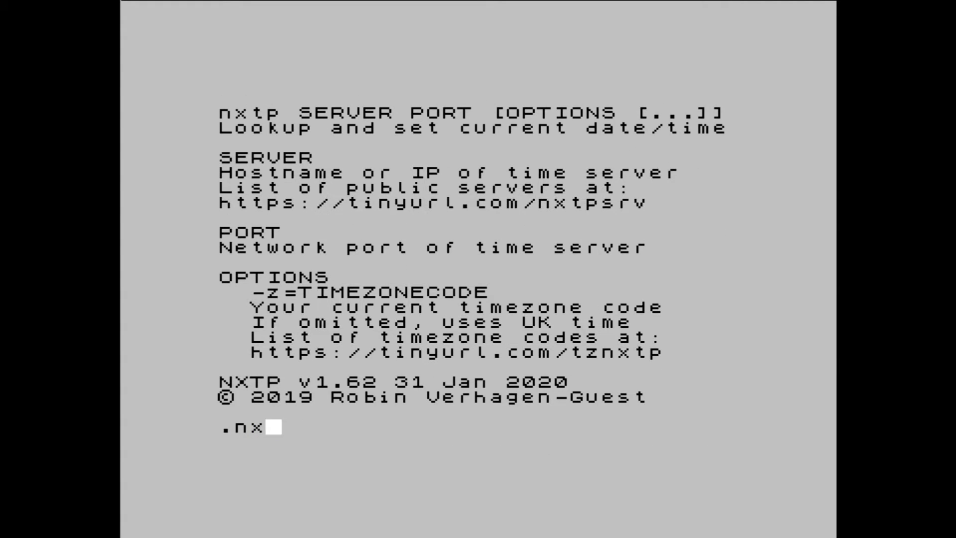
pyautogui.write('tp ')
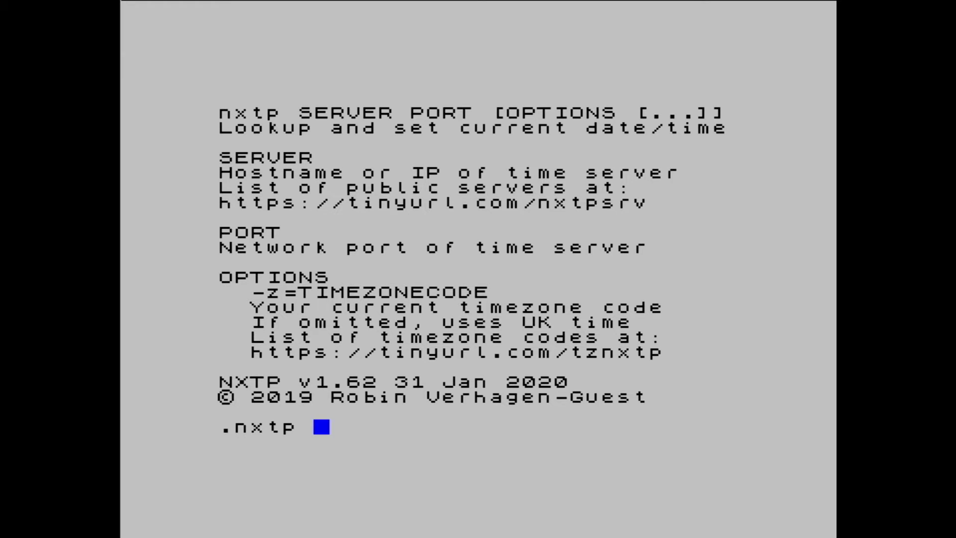
pyautogui.write('time.')
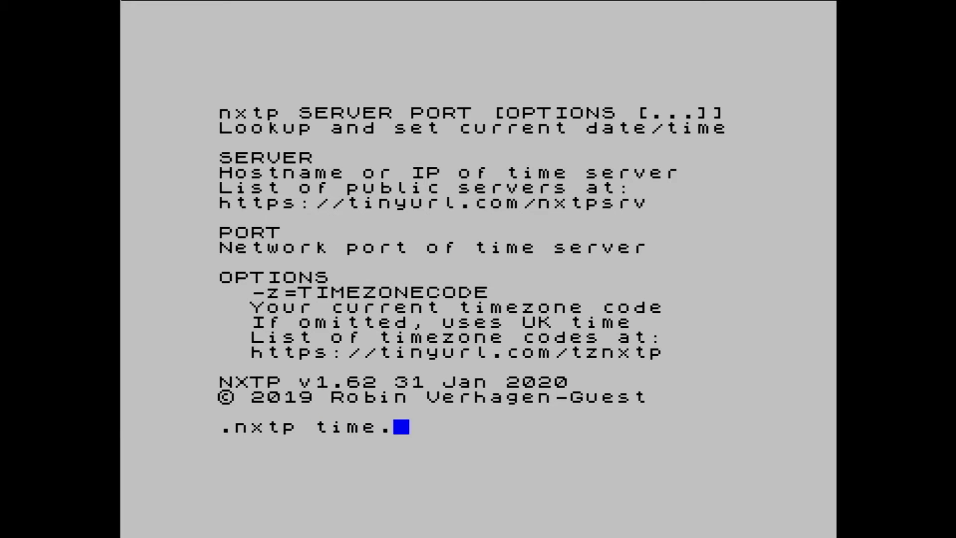
pyautogui.write('nxtel')
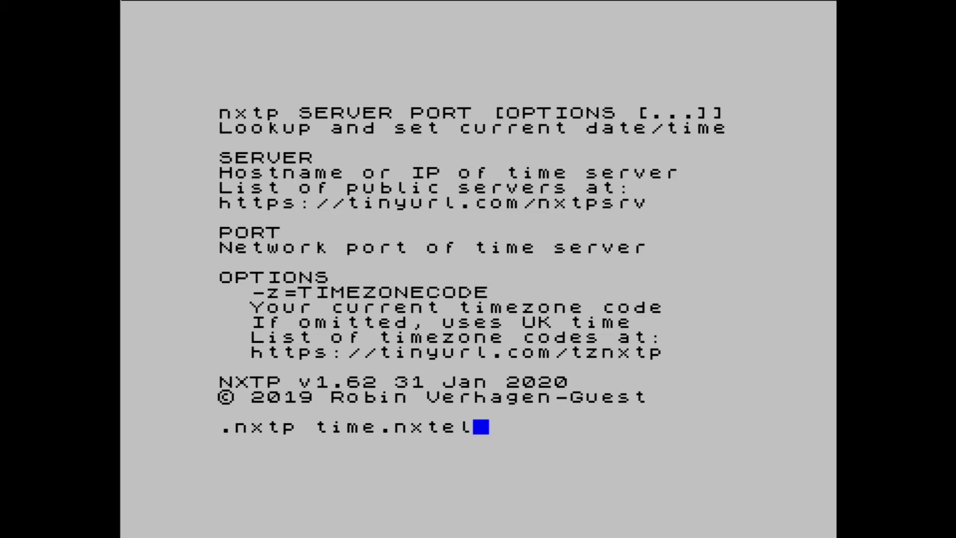
pyautogui.write('.org ')
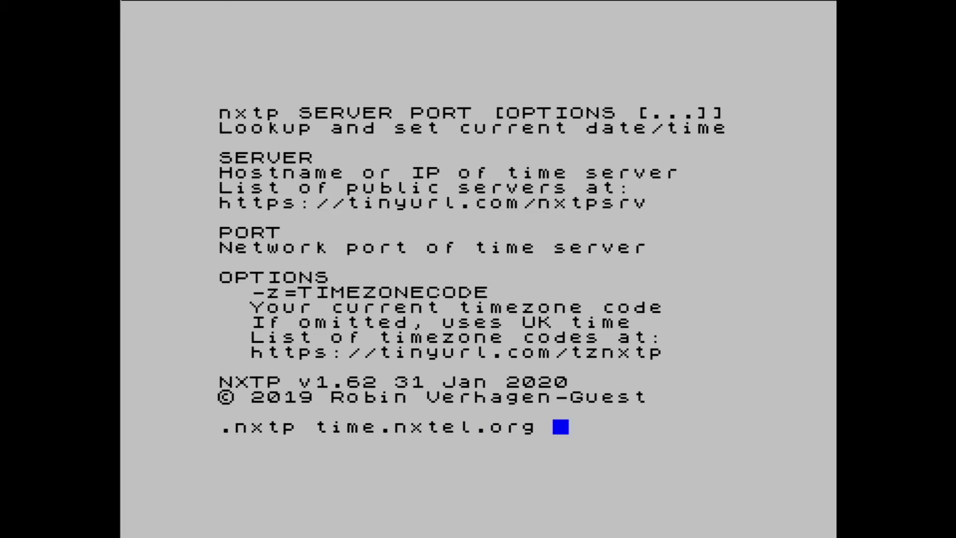
pyautogui.write('12300')
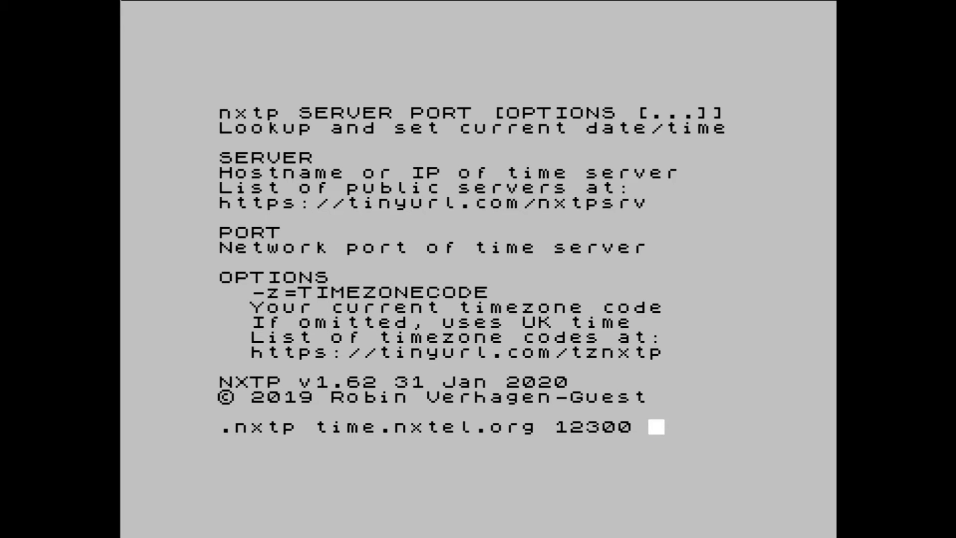
pyautogui.write(' -')
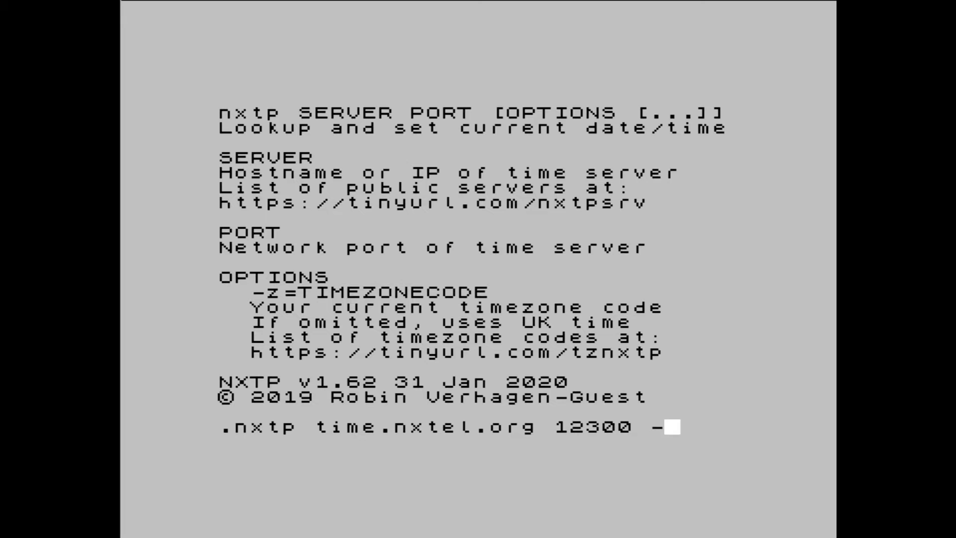
pyautogui.write('z')
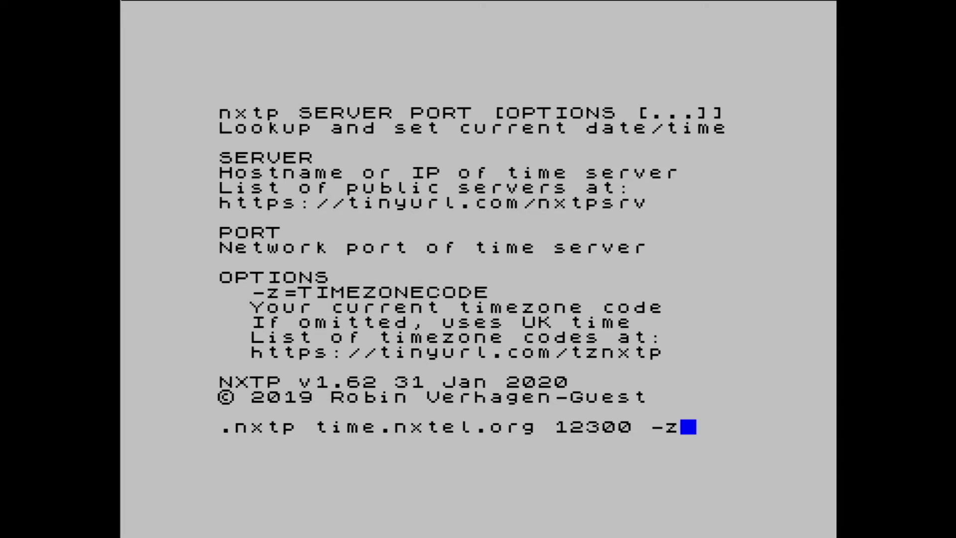
pyautogui.write('=')
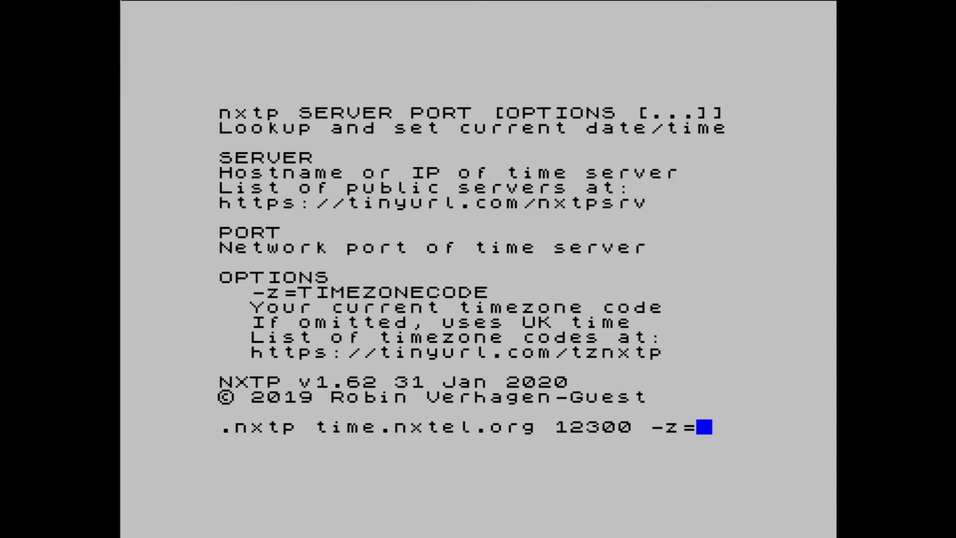
pyautogui.write('GMT')
pyautogui.press('Return')
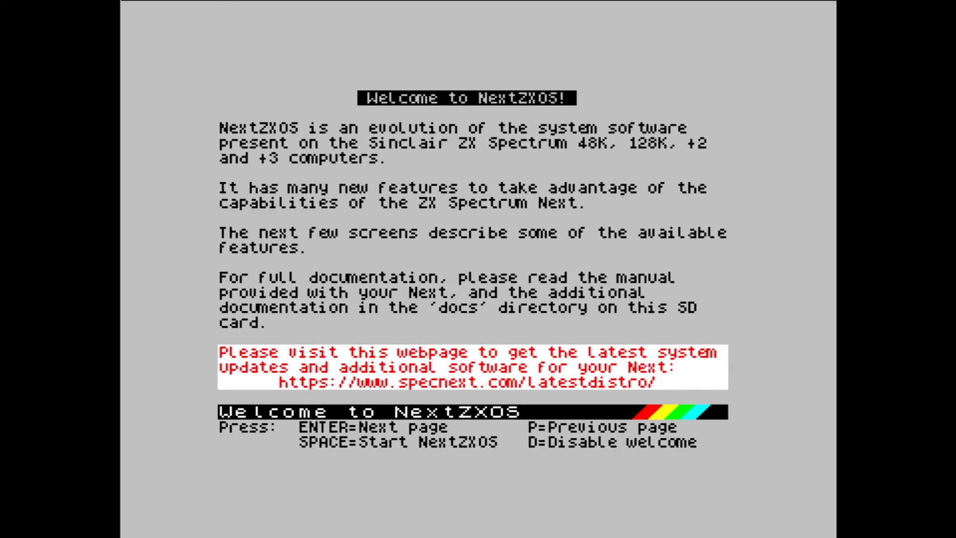
# - Start NextZXOS and enter a NextBASIC program with line 10 as .nxtp time.nxtel.org 12300 -z=GMT and line 20 as erase
pyautogui.press('space')
pyautogui.press('space')
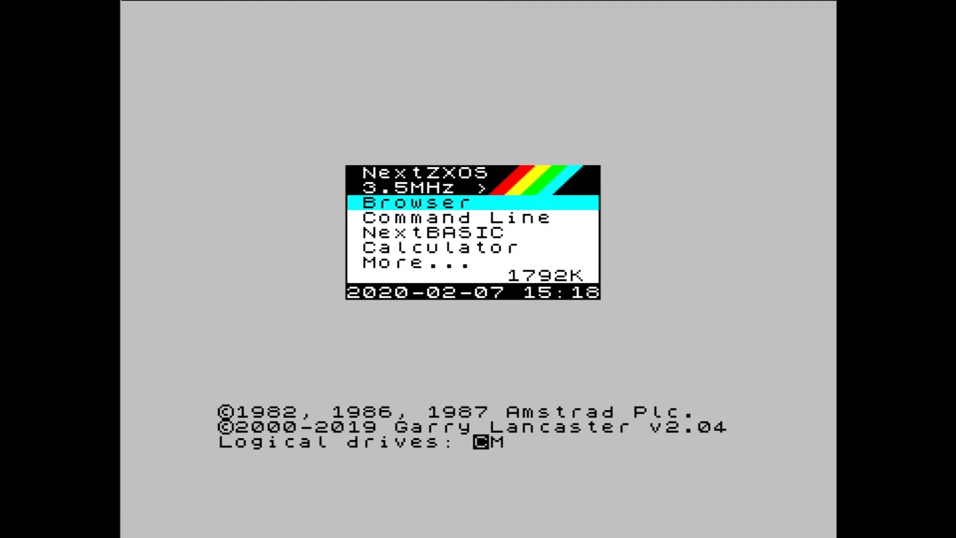
pyautogui.press('Down')
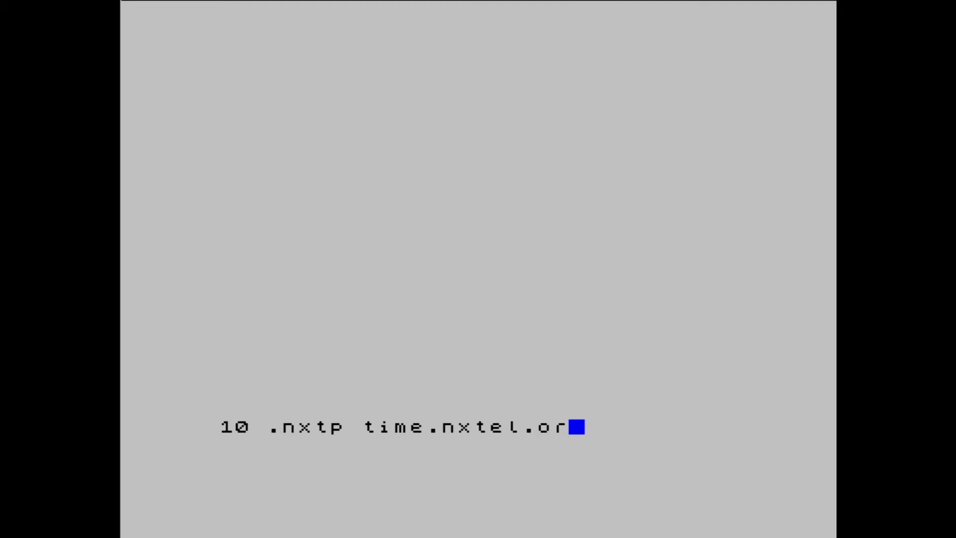
pyautogui.write('g 1230')
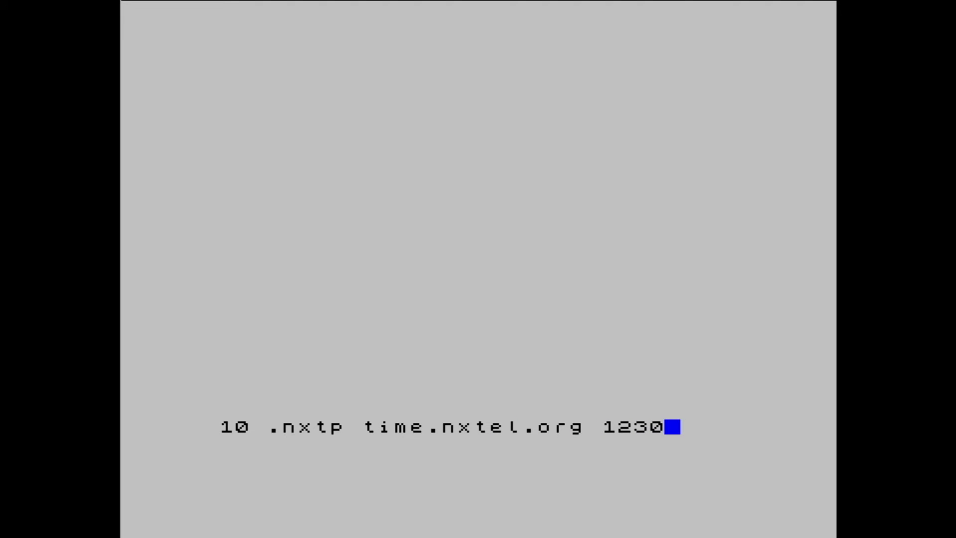
pyautogui.write('0 ')
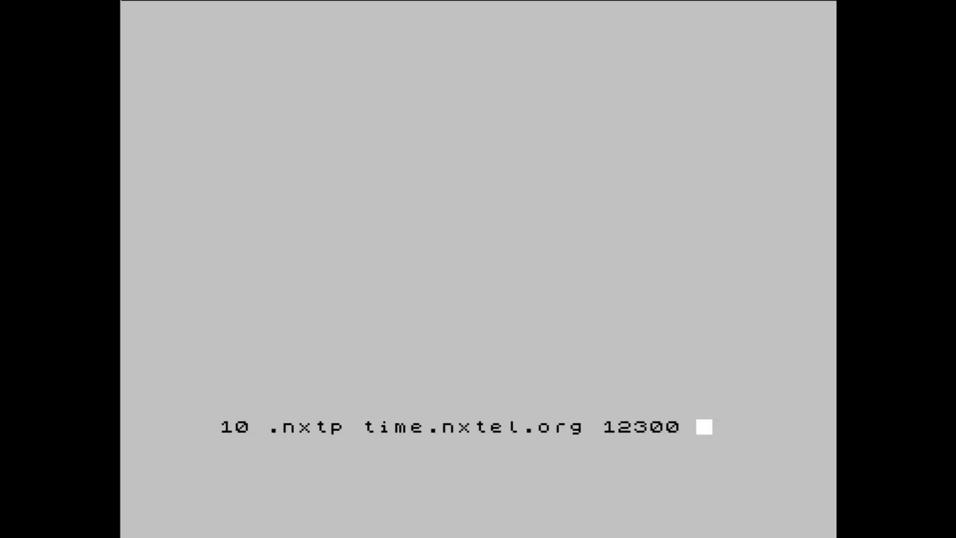
pyautogui.write('-z')
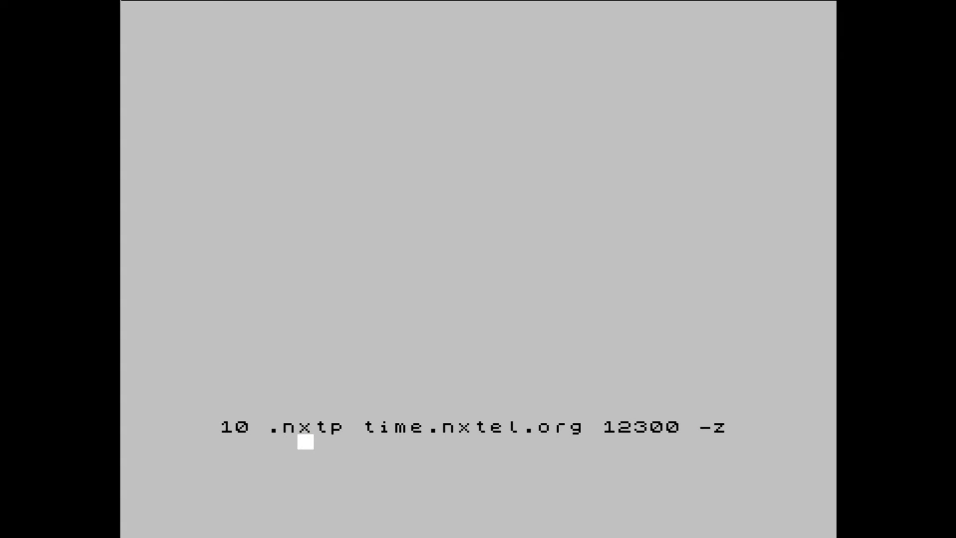
pyautogui.write('=GM')
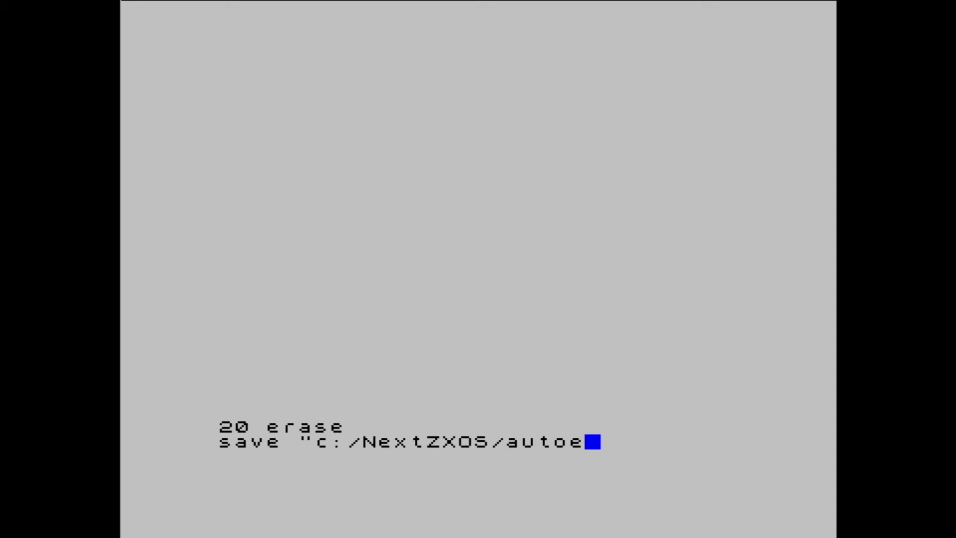
# - Save the program as c:/NextZXOS/autoexec.bas with autostart at line 10
pyautogui.write('ec.bas')
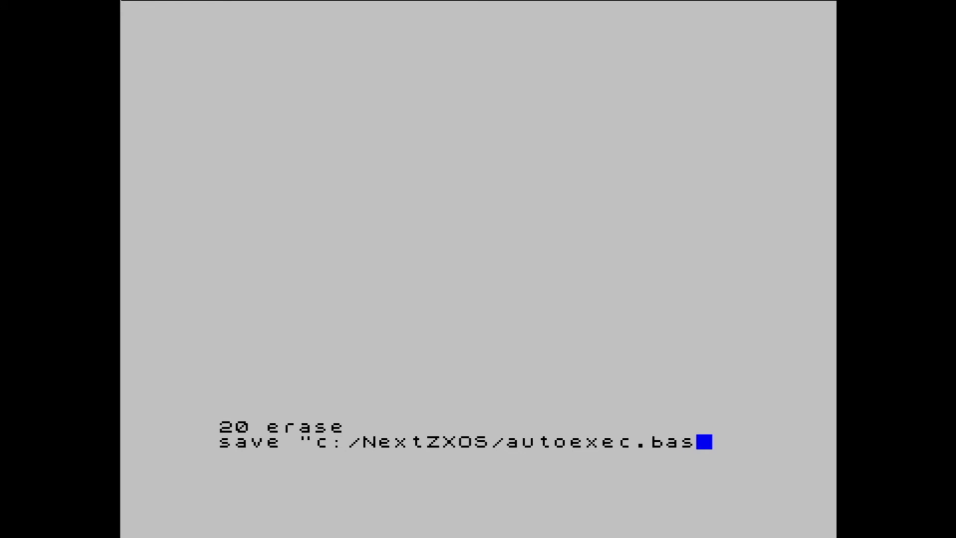
pyautogui.write('"l')
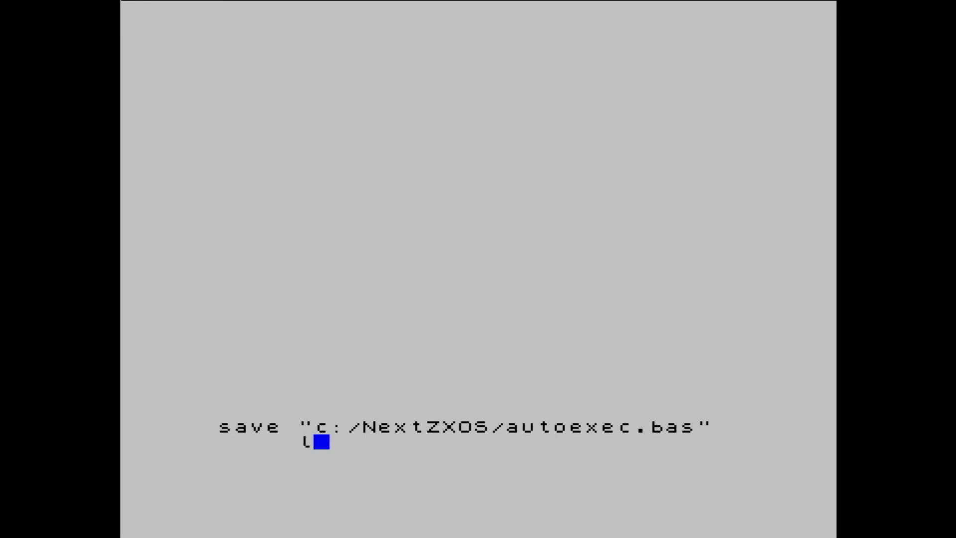
pyautogui.write('ine ')
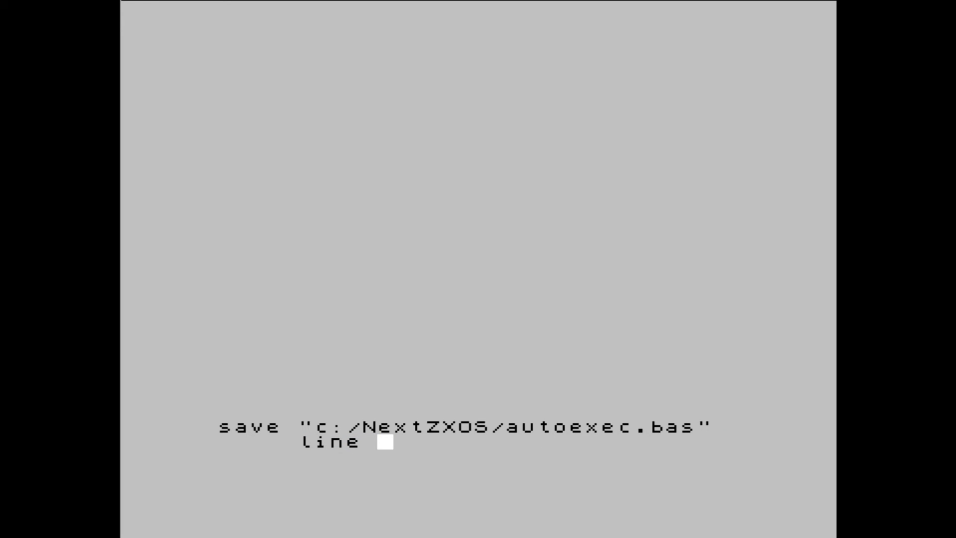
pyautogui.write('10')
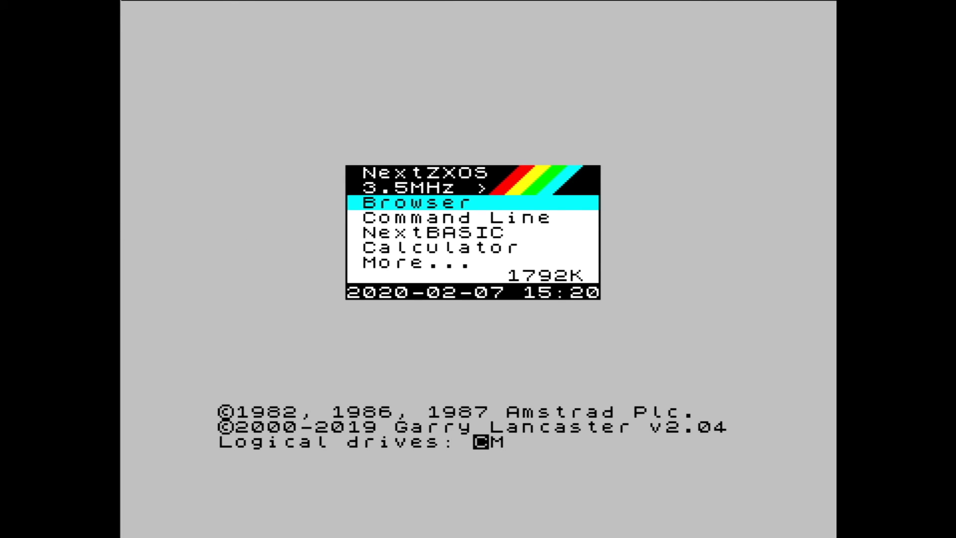
pyautogui.press('Return')
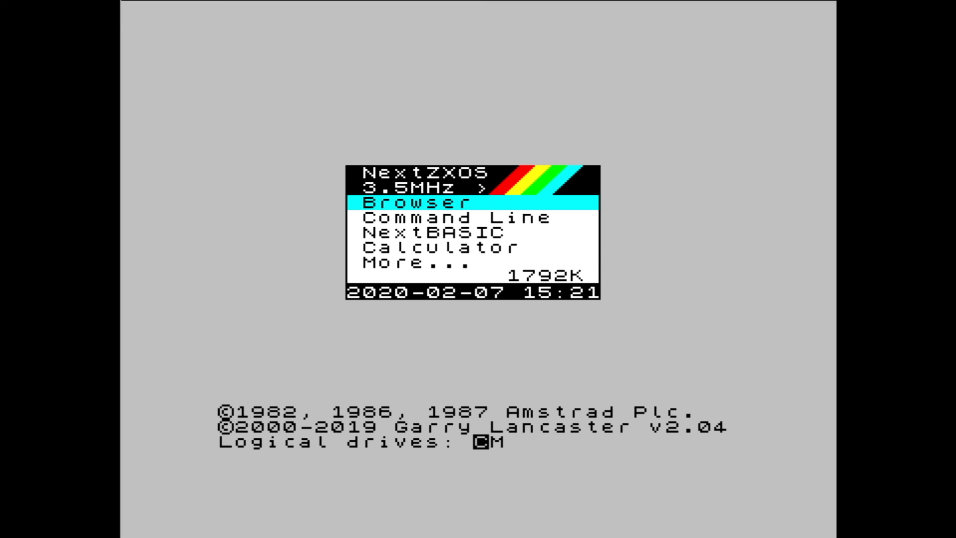